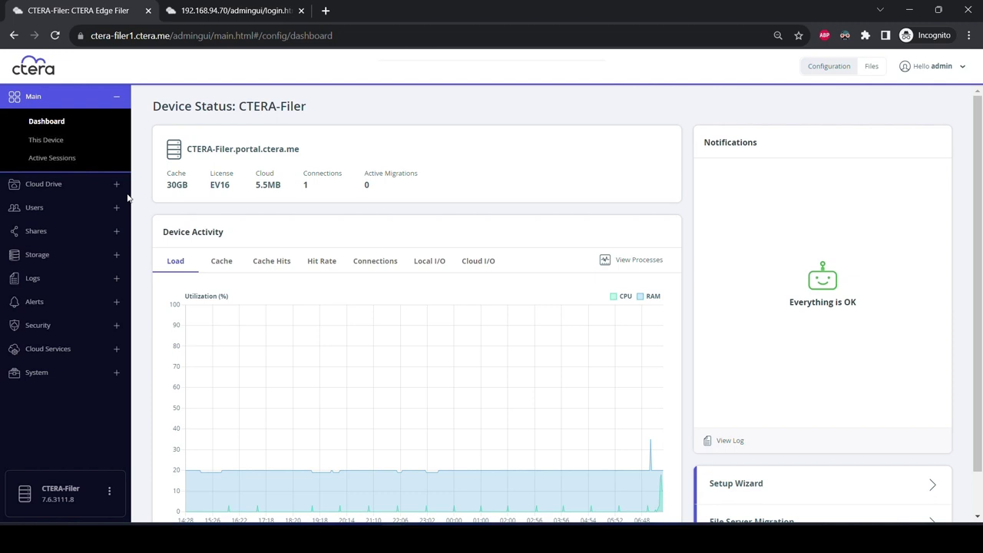
Step: Check the Cloud Drive holds 5.5MB in 260,000 files, then list the shares including Members
click(58, 190)
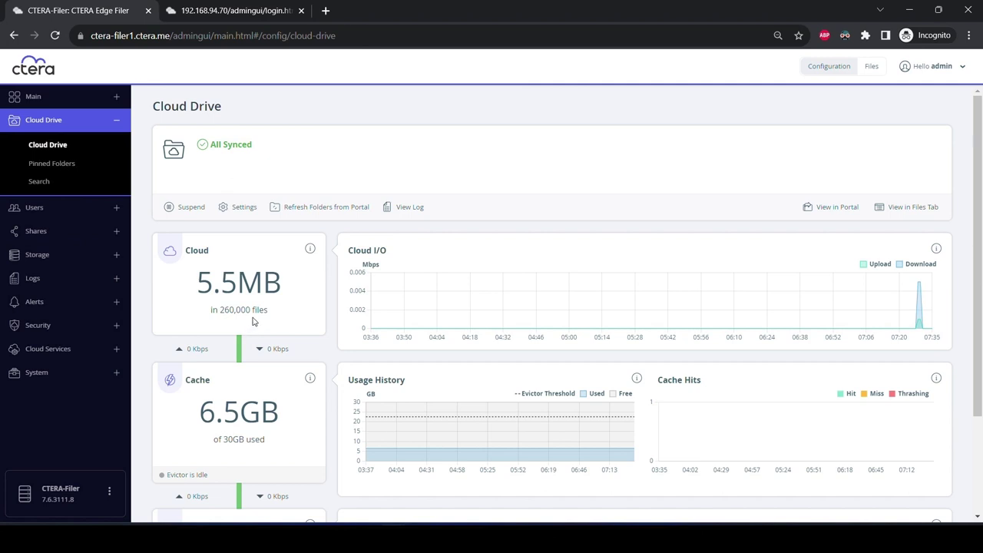
click(55, 232)
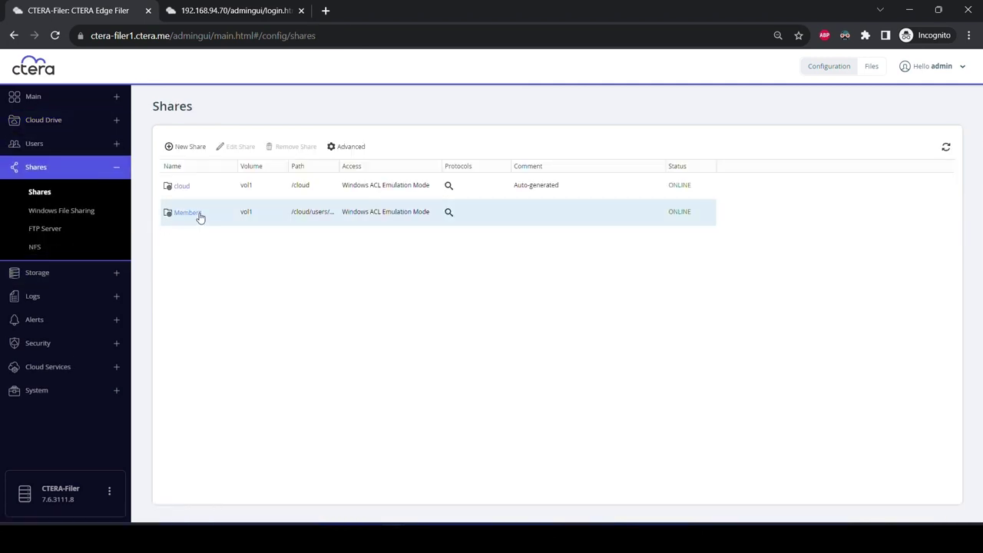
Step: Open the Members (Z:) network drive from This PC in File Explorer
mouse_move(335, 537)
click(324, 500)
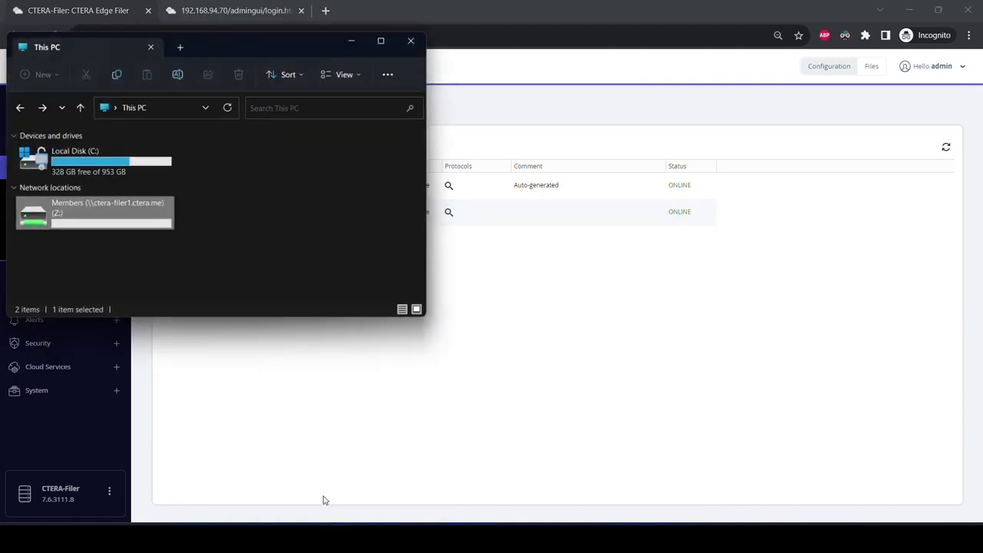
mouse_move(74, 210)
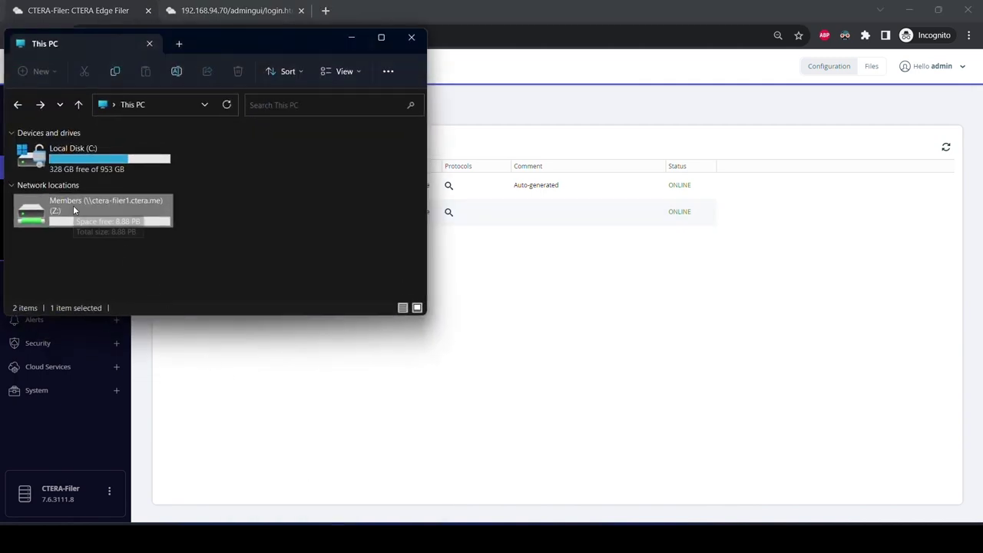
double_click(73, 210)
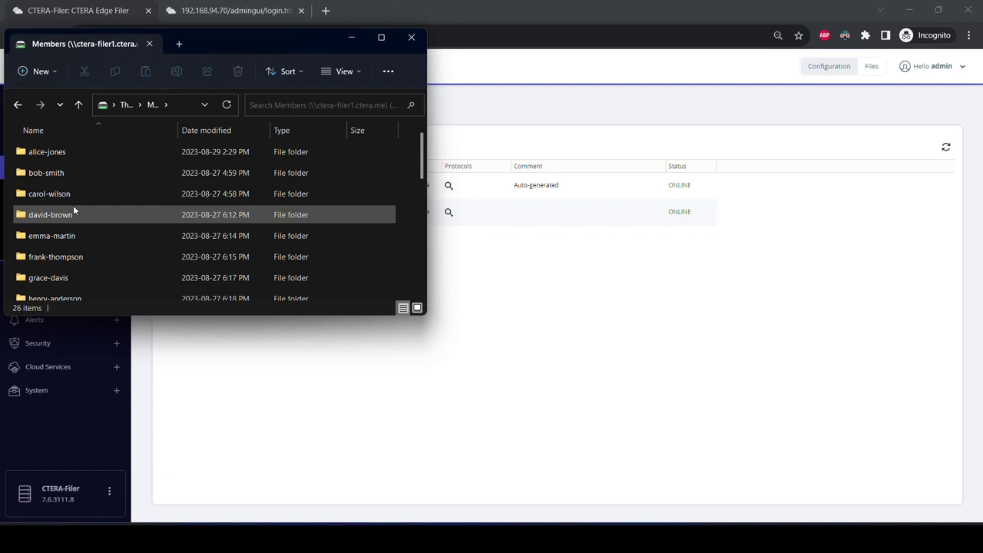
Step: Confirm the first member folder contains 10,000 files, then return to the new filer's setup page
right_click(53, 152)
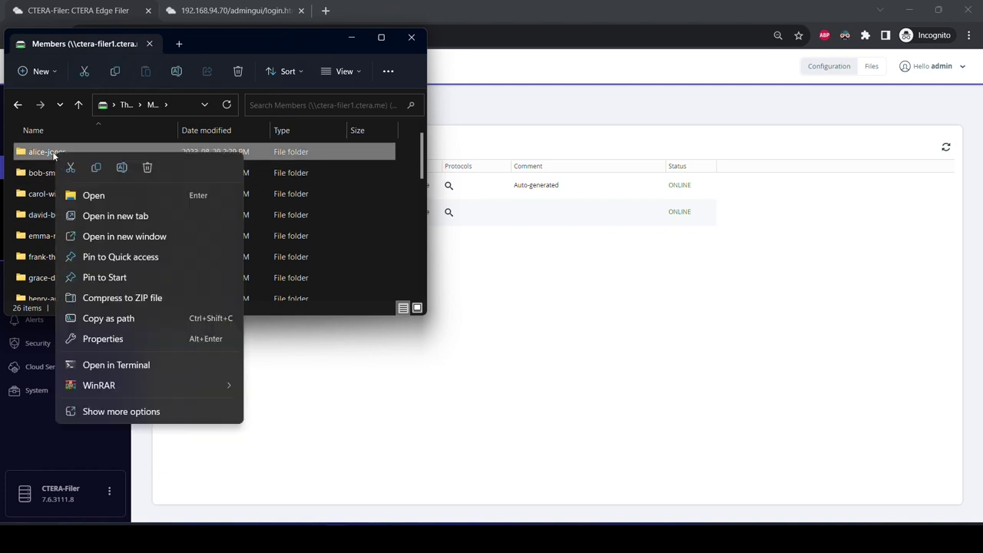
click(111, 338)
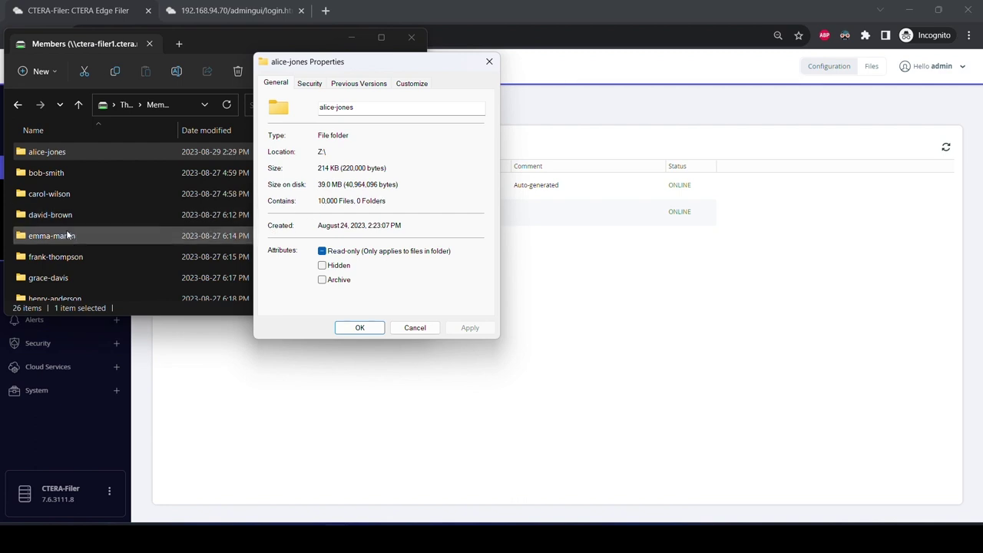
scroll(54, 289, down, 6)
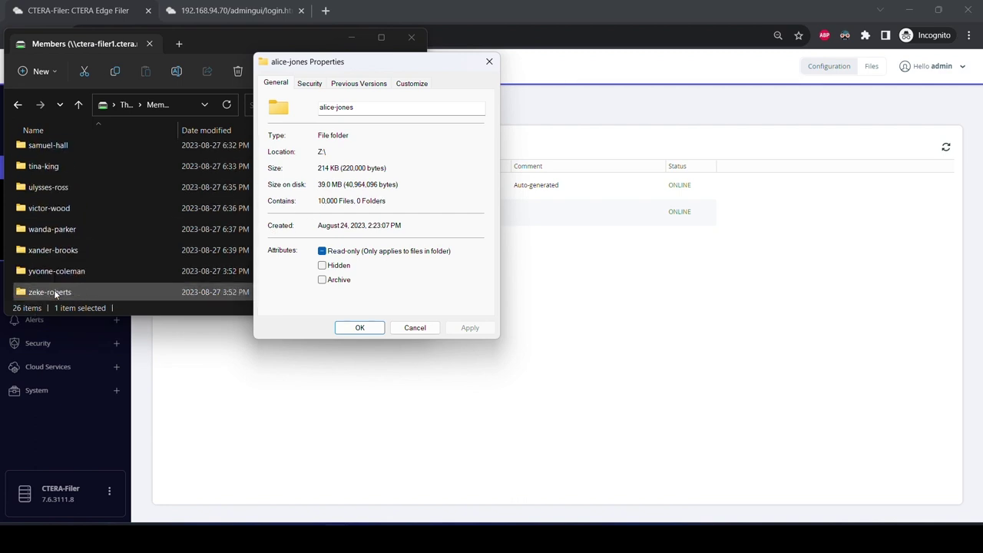
click(53, 291)
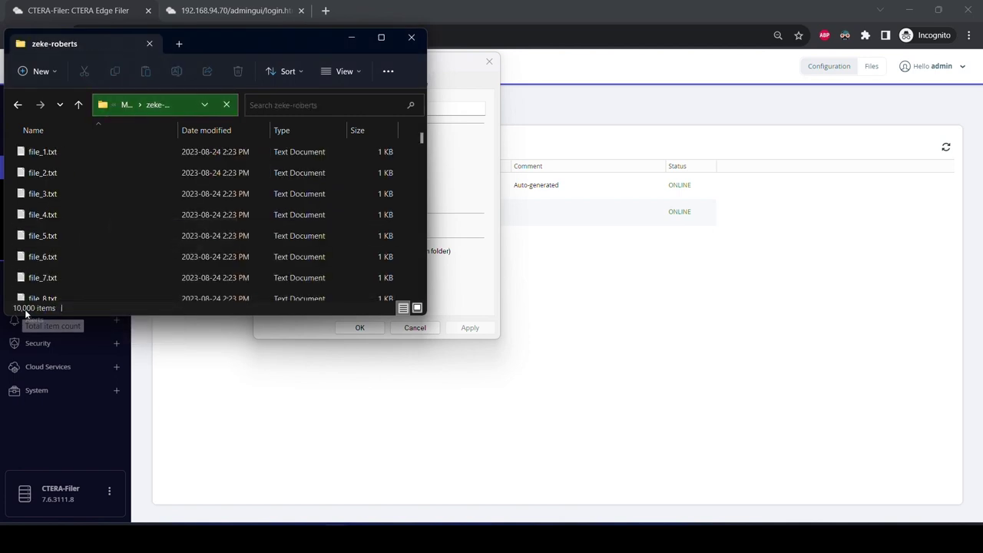
click(262, 14)
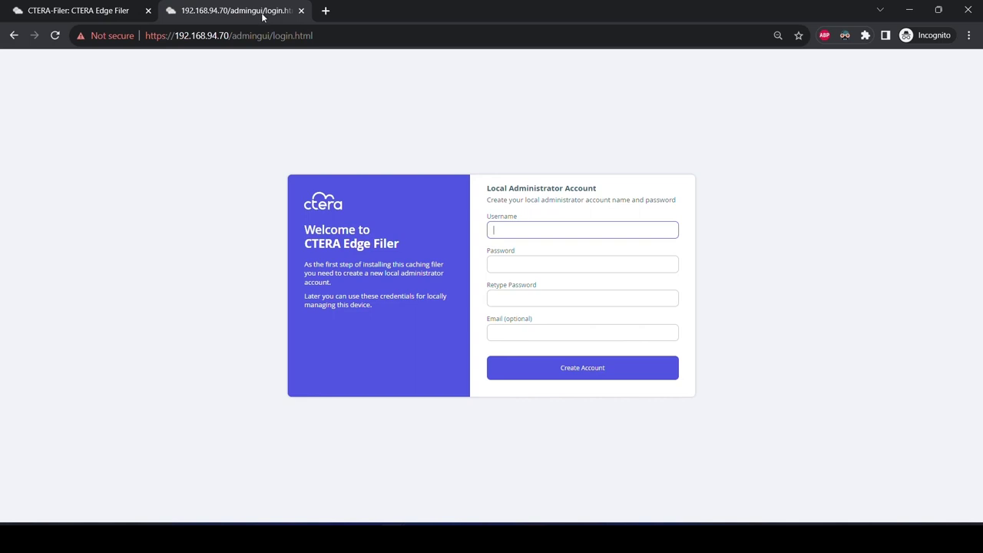
Step: Run python ctera-cli.py to provision the second filer, timing the run at about 225 seconds
key(alt+Tab)
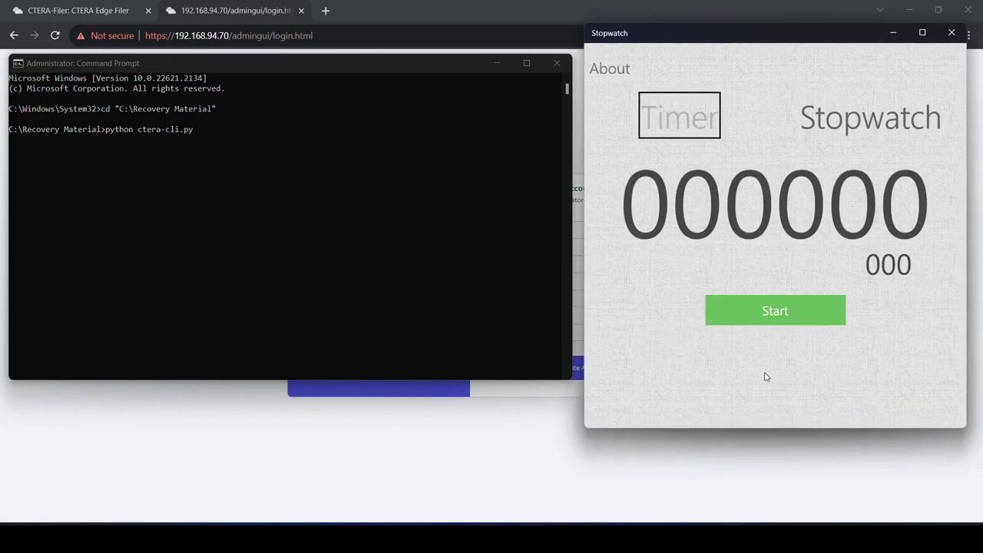
click(766, 317)
click(261, 247)
key(Return)
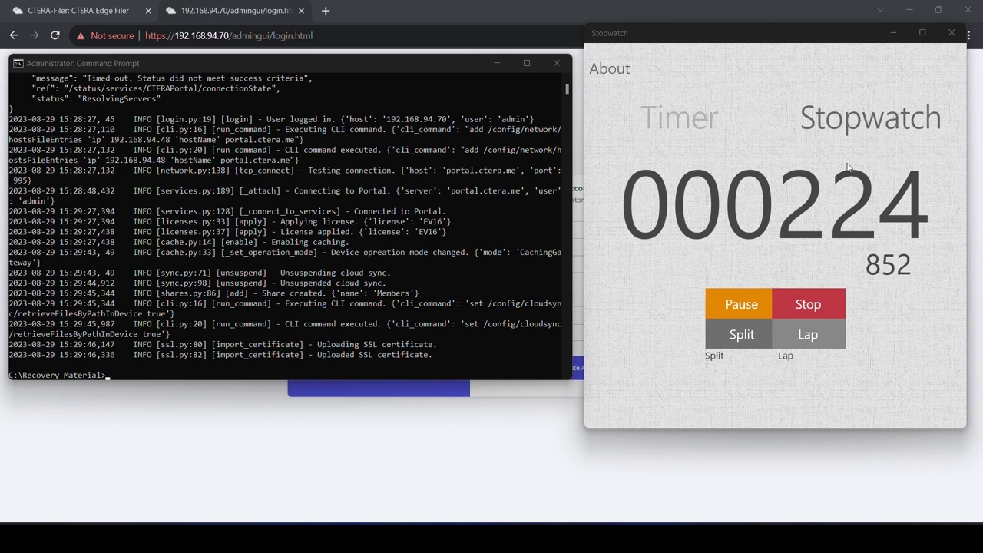
click(828, 298)
click(828, 296)
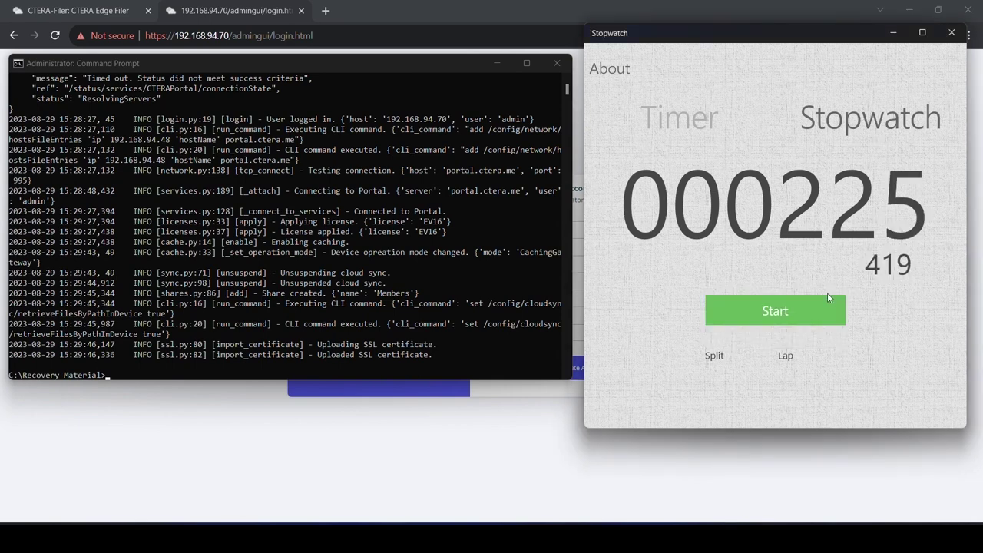
click(323, 423)
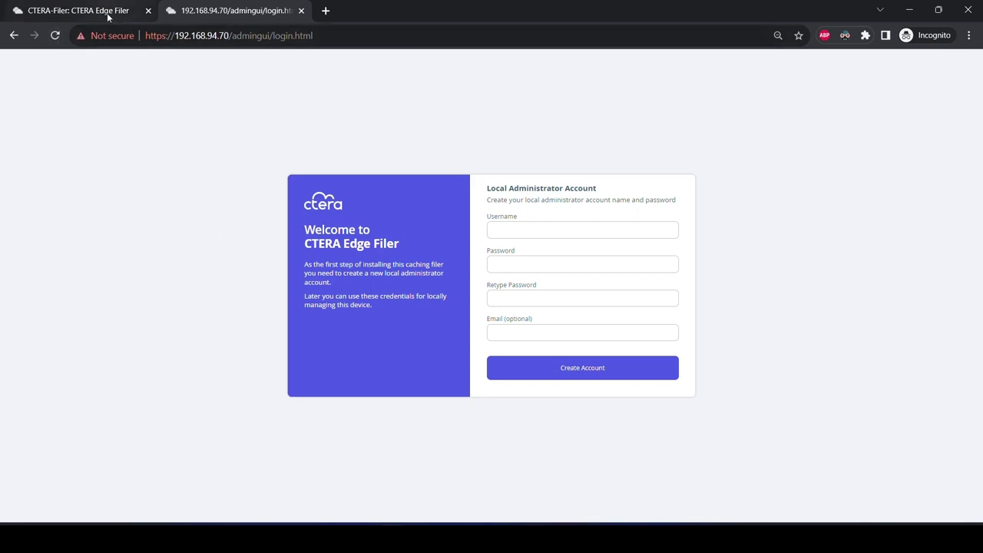
Step: Open the ctera-filer2.ctera.me console and confirm its Cloud Drive is All Synced at 5.5MB
click(340, 36)
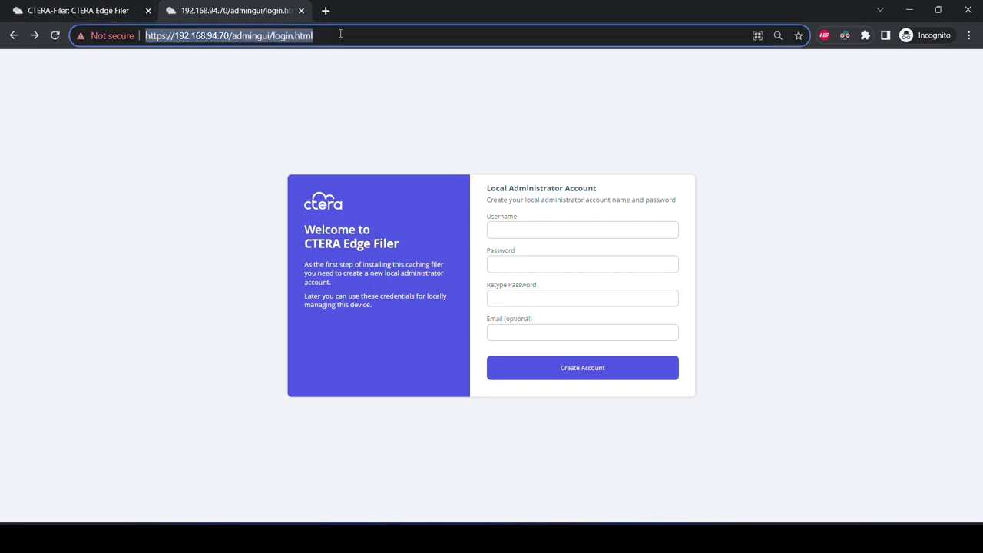
text(ctera-f)
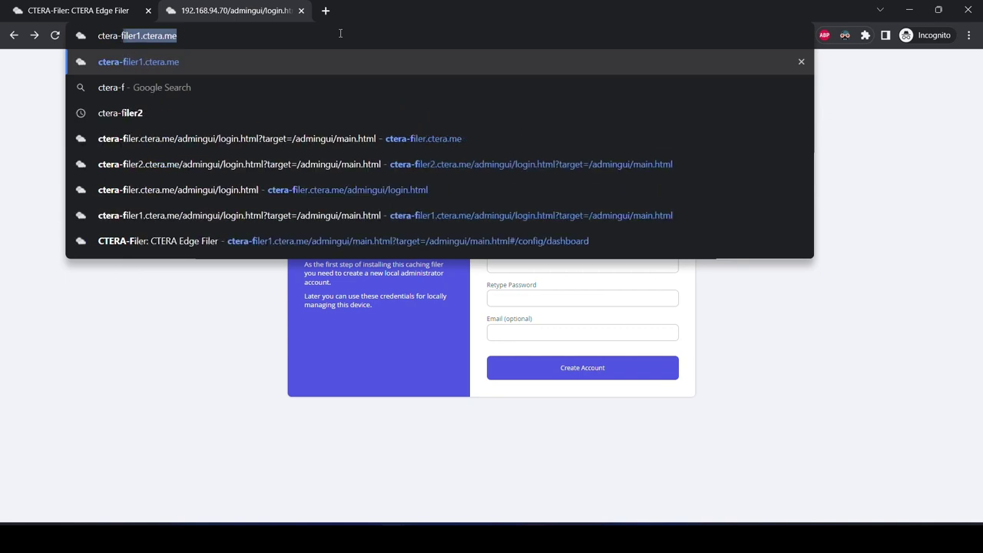
text(iler2.ctera.me)
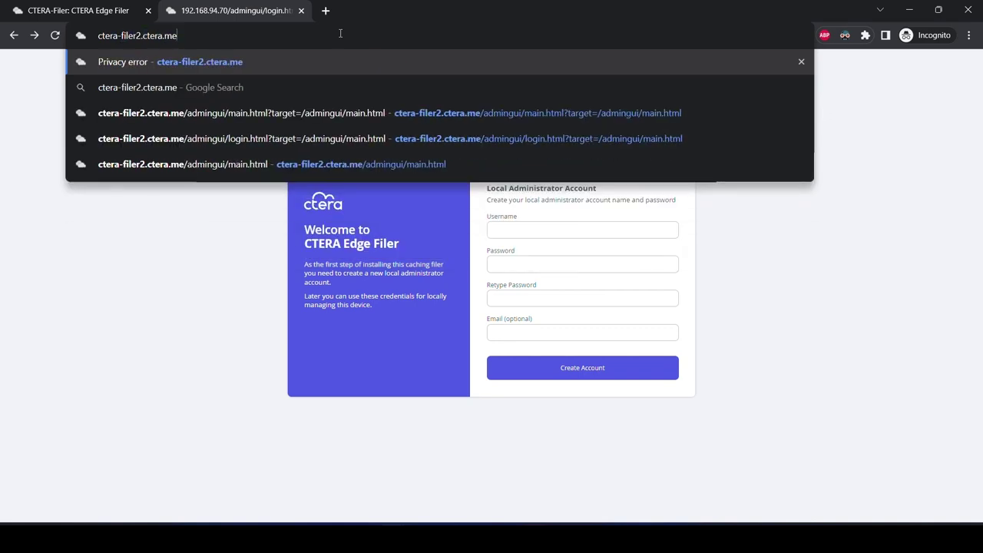
key(Return)
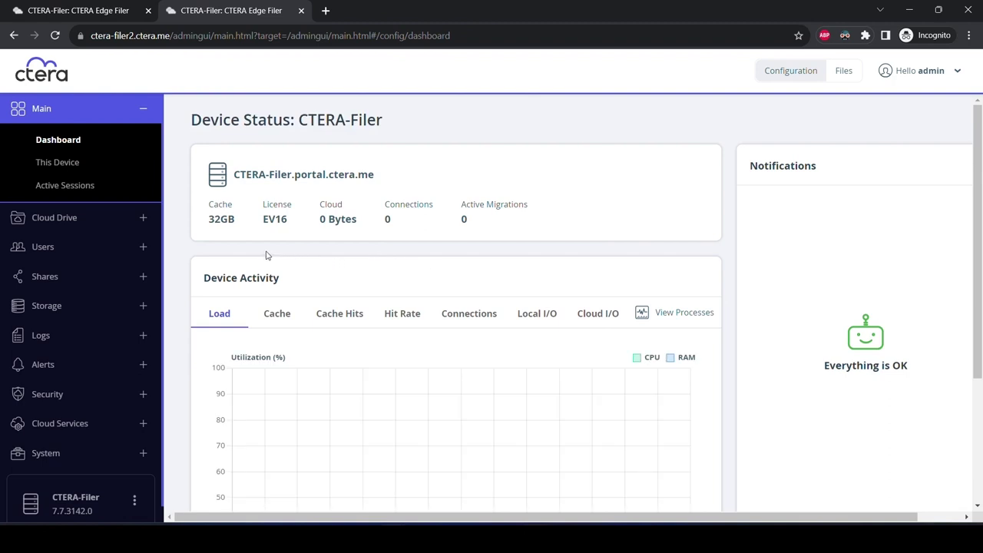
click(83, 220)
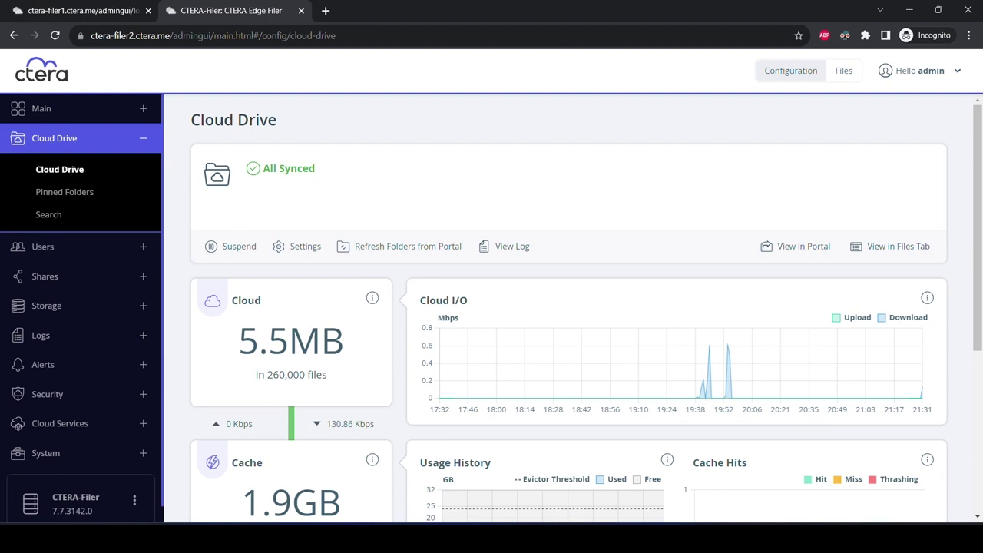
key(super+e)
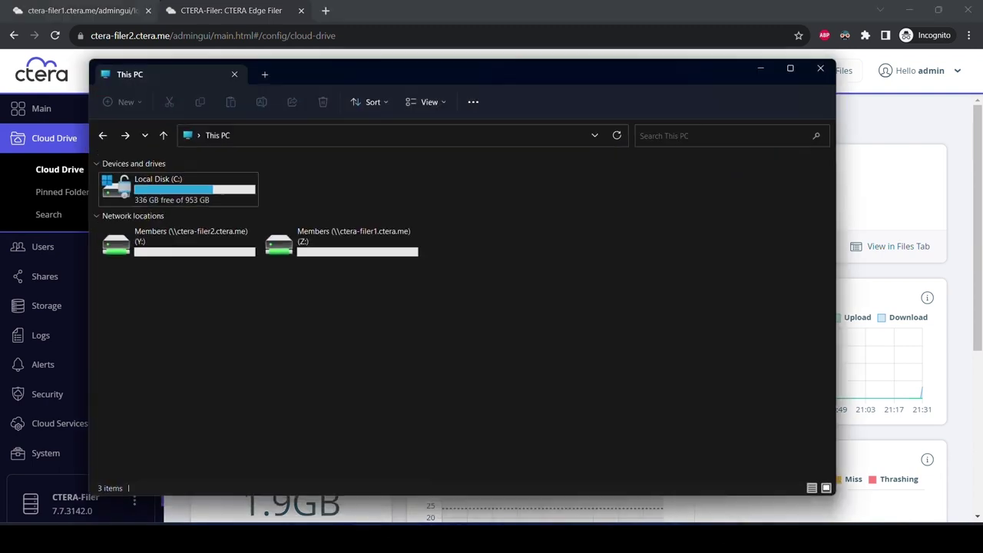
Step: On the Members (Y:) drive, confirm the last member folder holds 10,000 files, then open the second-to-last
click(178, 252)
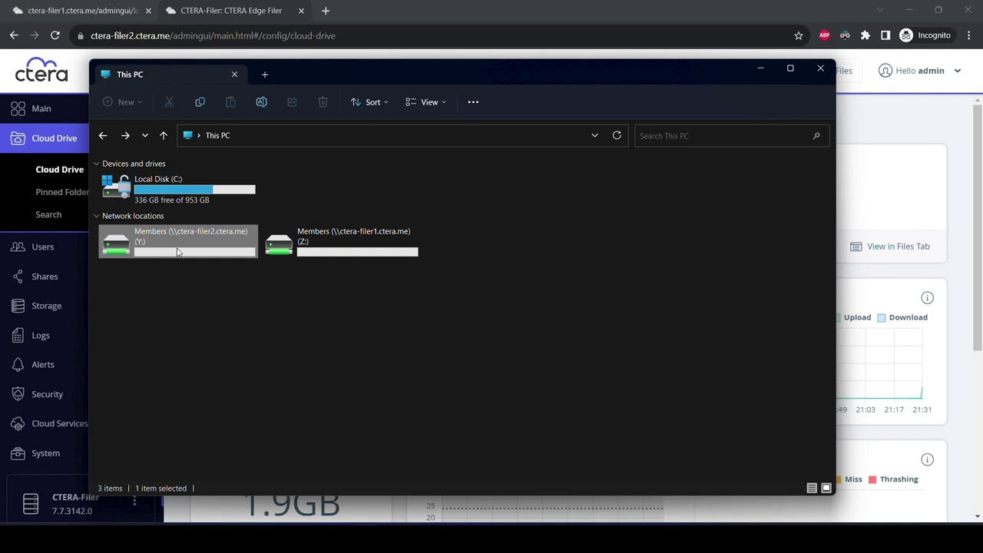
double_click(177, 252)
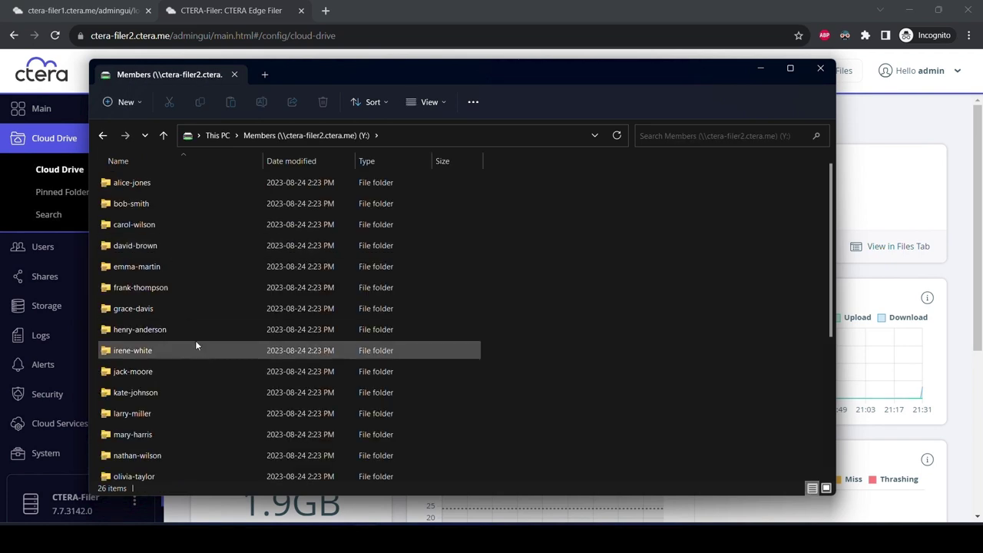
scroll(193, 460, down, 4)
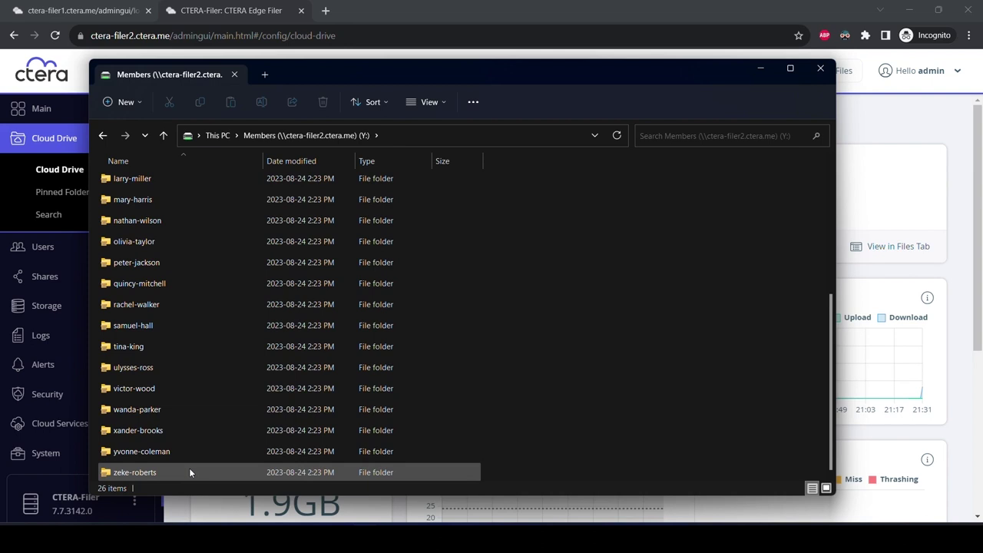
double_click(189, 468)
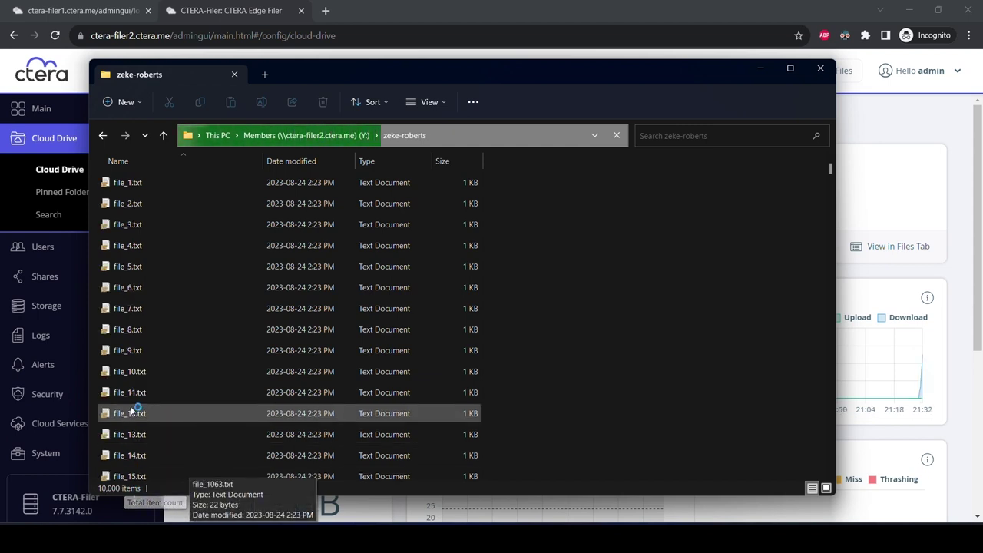
key(BackSpace)
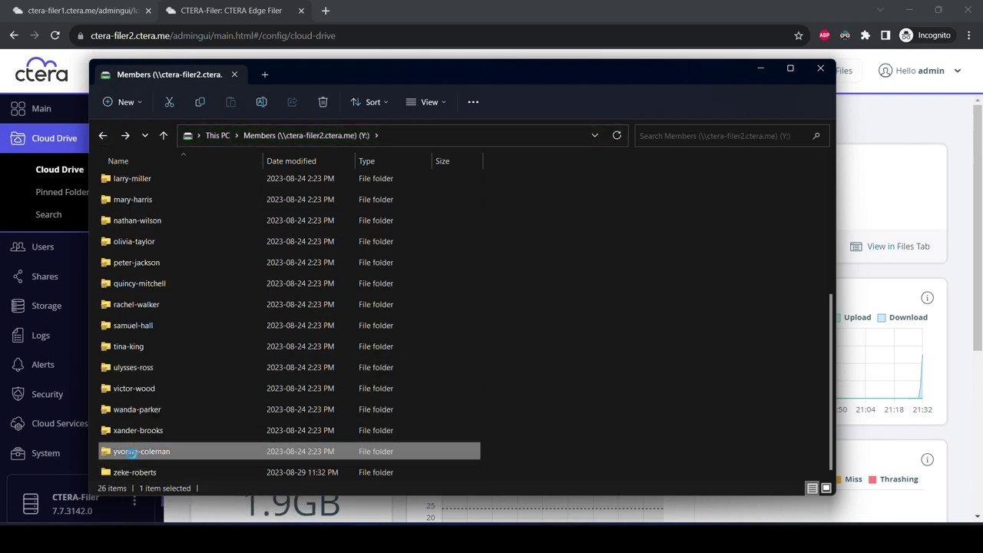
double_click(132, 453)
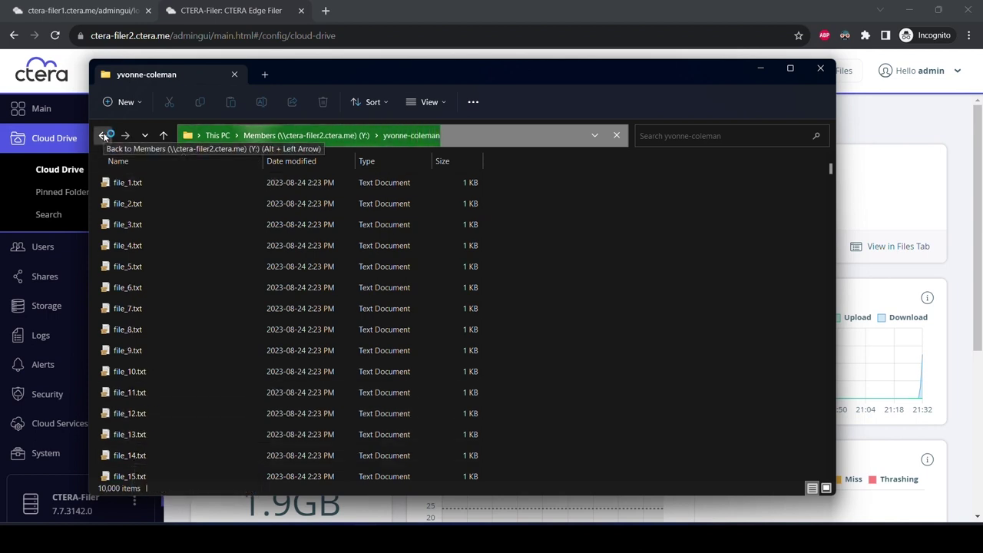
Step: Return to the Members (Y:) list and open the third-to-last member folder to check its 10,000 files
click(103, 136)
click(117, 452)
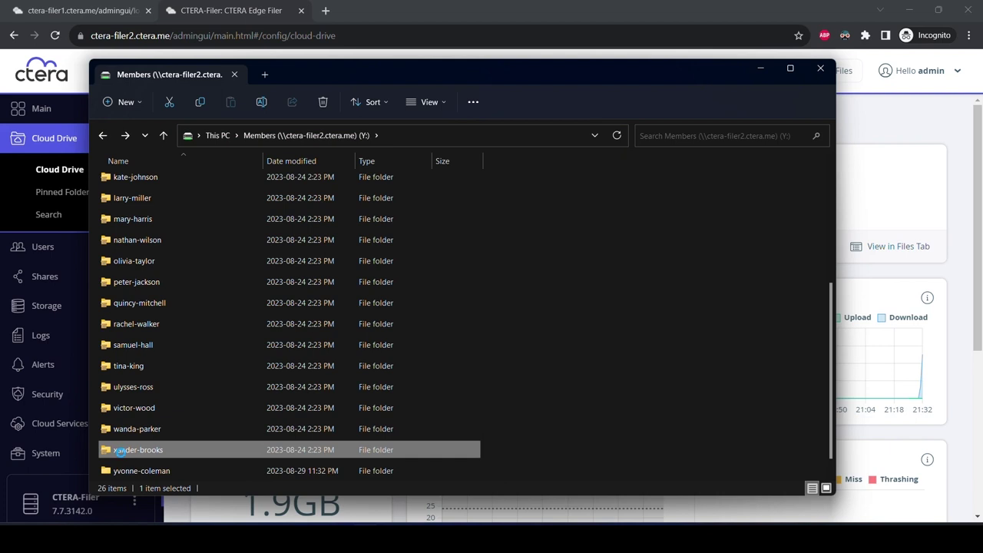
double_click(119, 451)
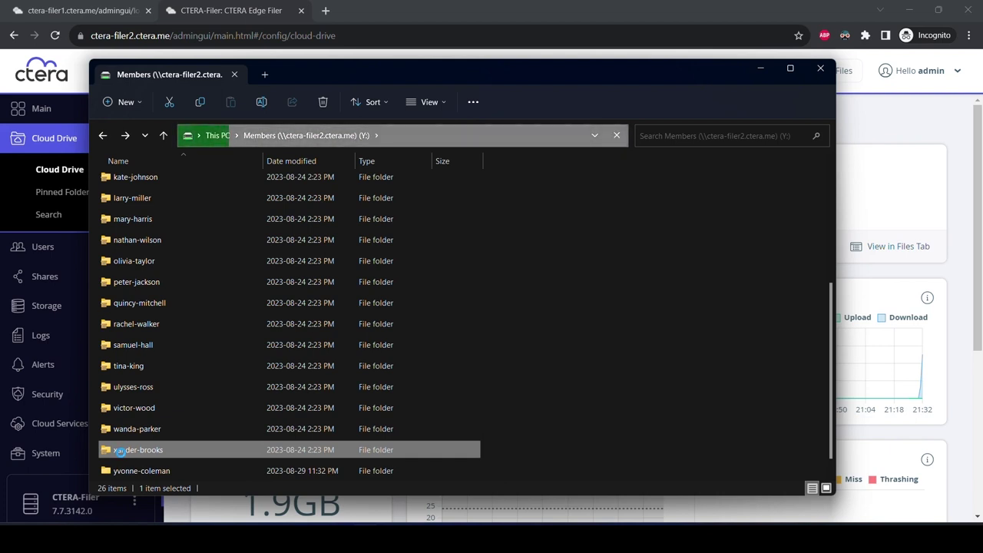